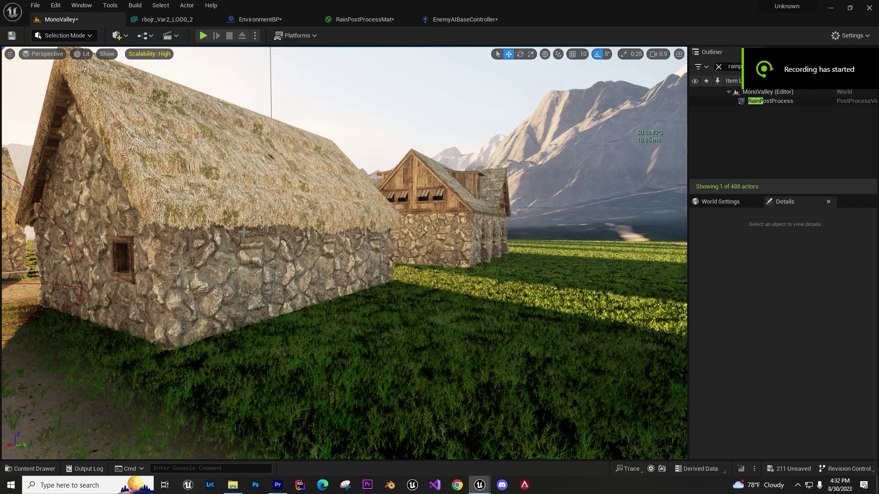
Step: Play the MonoValley level and run the character past the stone houses and out across the grass field
key("alt+p")
key("w")
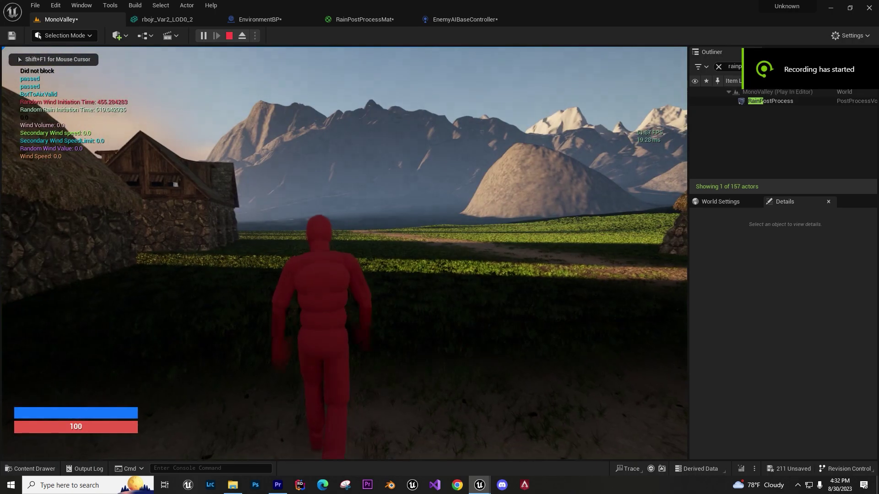
key("w")
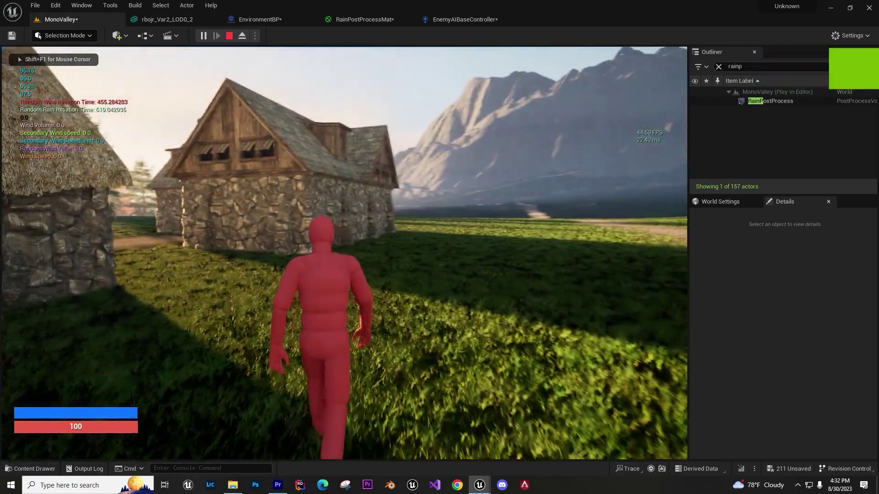
key("w")
key("v")
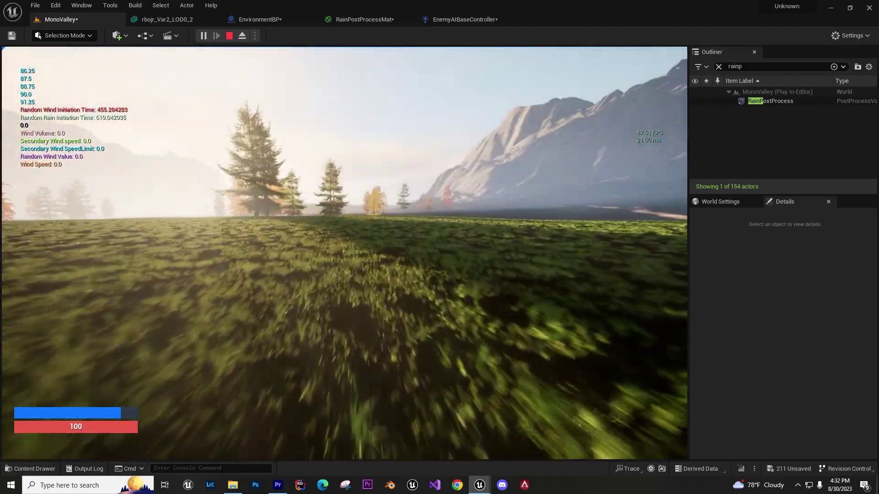
Step: Eject from the character to view it and the field with the free camera, then stop the play session
key("F8")
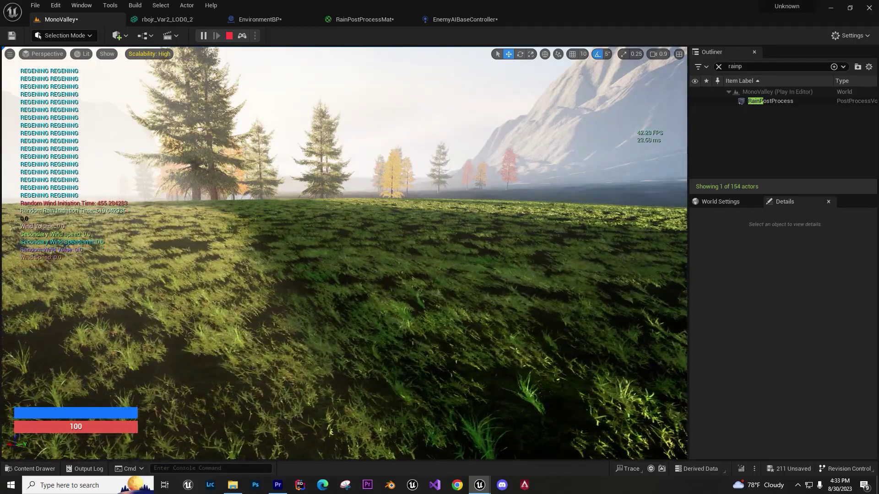
left_click(228, 338)
key("w")
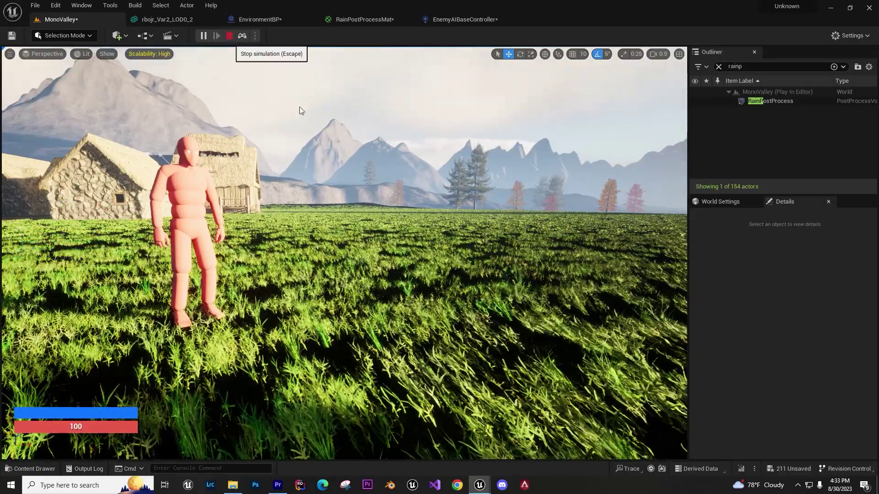
left_click(230, 36)
Step: In the EnvironmentBP event graph, disconnect the random float from the Random Wind Initiation Time setter and set its value to 10
left_click(260, 20)
scroll(308, 183, "down", 9)
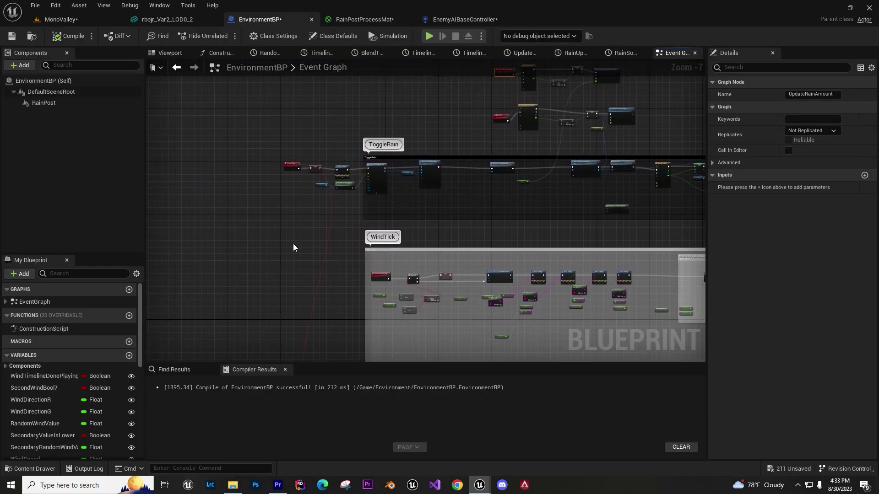
scroll(349, 209, "up", 8)
right_click_drag(443, 167, 458, 153)
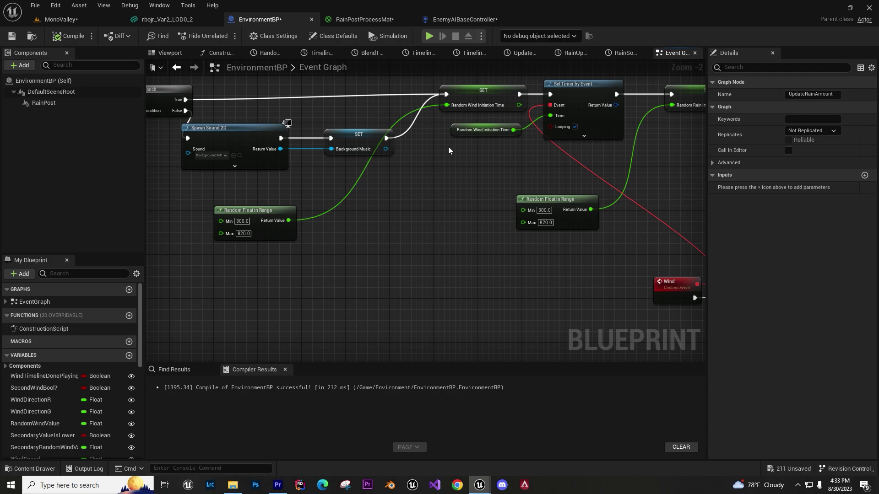
left_click(414, 113, "ctrl")
scroll(446, 105, "up", 1)
left_click(444, 100)
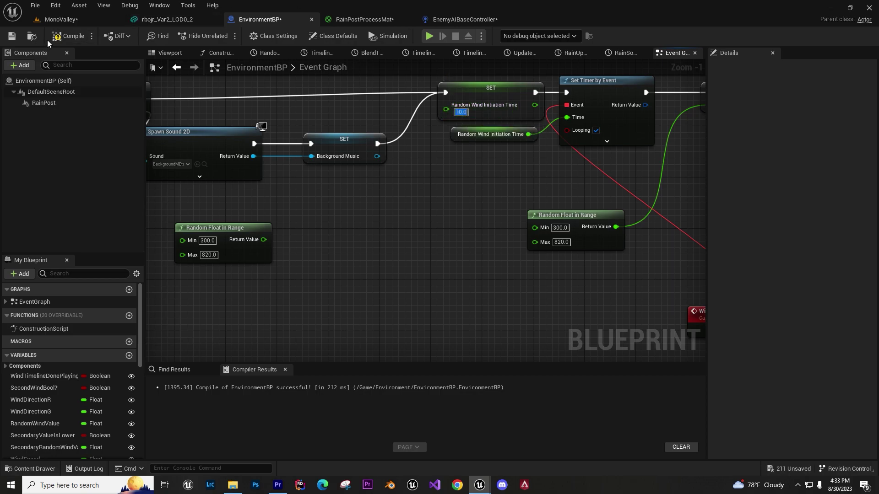
Step: Compile the blueprint, check the timer nodes, then set Random Wind Initiation Time to 15 and recompile
scroll(524, 148, "down", 5)
right_click_drag(606, 174, 405, 205)
scroll(312, 172, "up", 5)
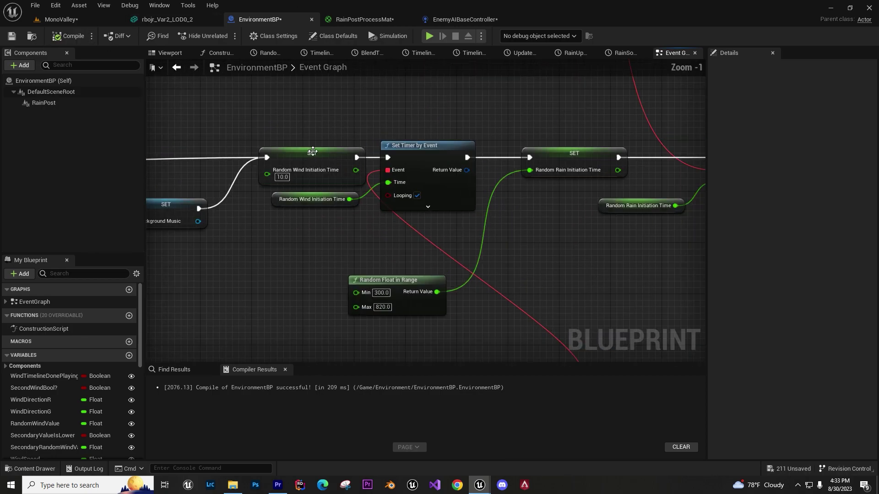
scroll(308, 154, "down", 6)
scroll(246, 158, "up", 5)
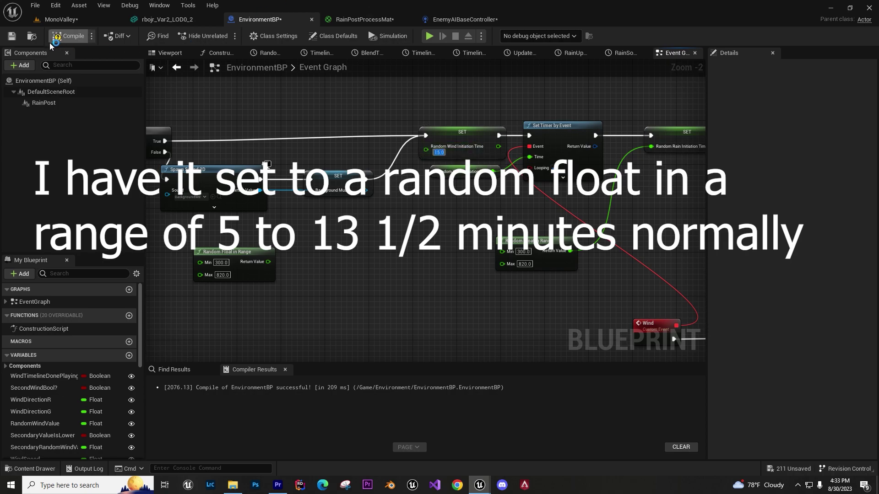
Step: Play the MonoValley level and walk the character over the grass while checking the on-screen wind values
left_click(62, 19)
left_click(202, 37)
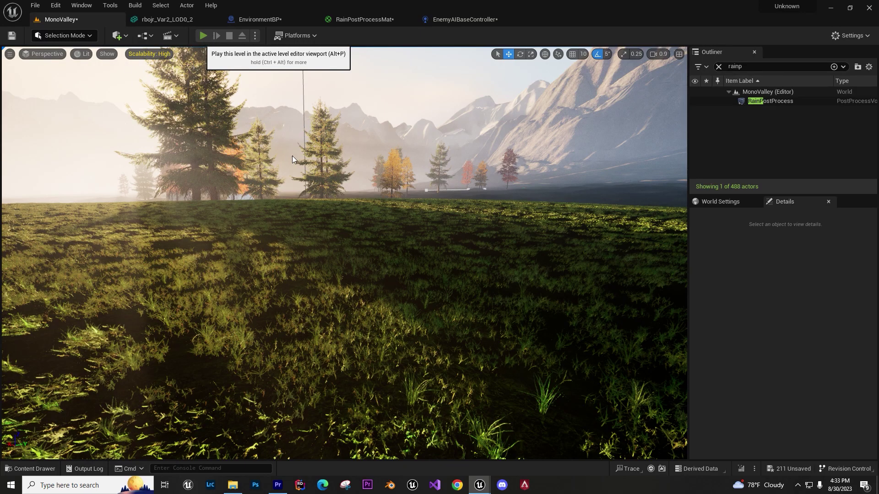
key("alt+p")
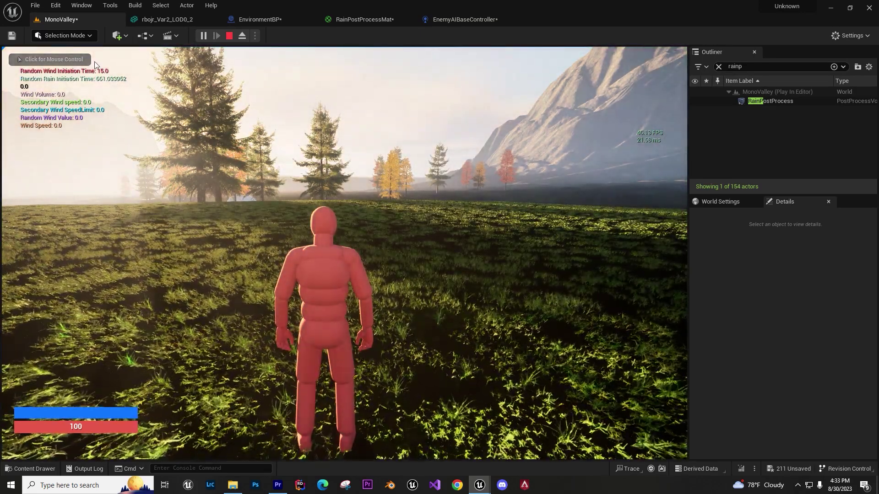
left_click(94, 61)
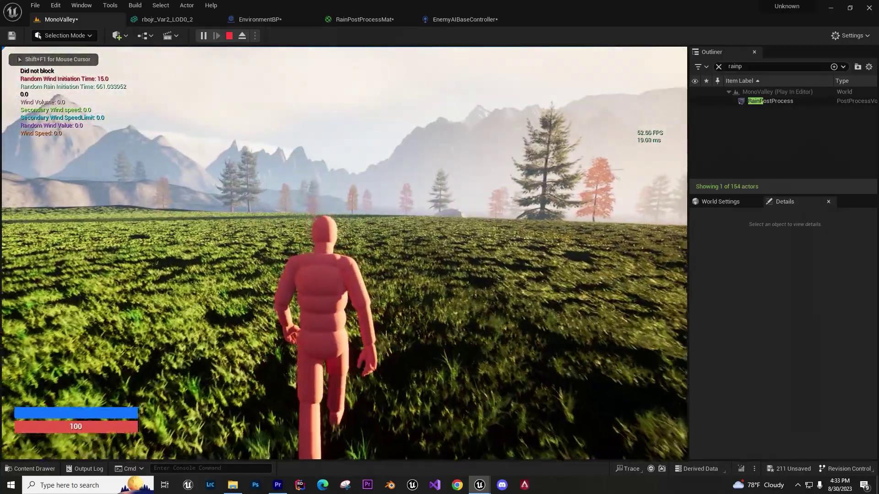
key("w")
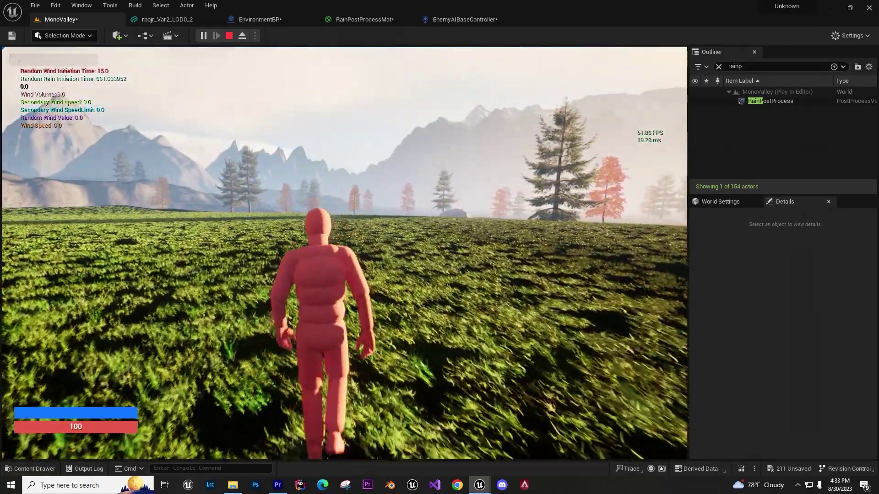
key("w")
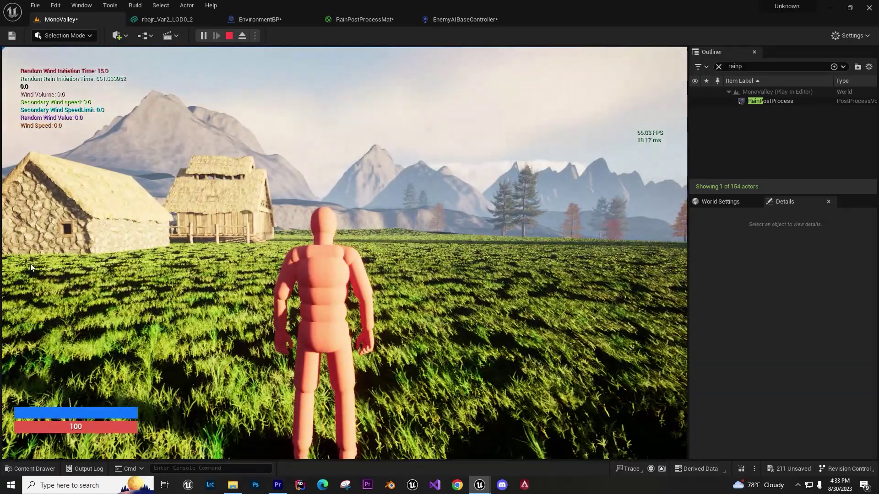
key("F8")
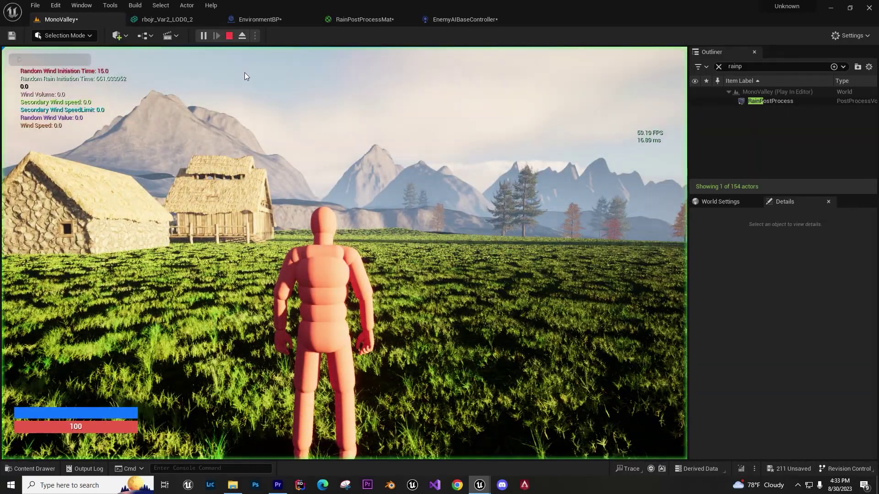
Step: Run the character across the open field and watch how the grass, trees and wind values respond
key("w")
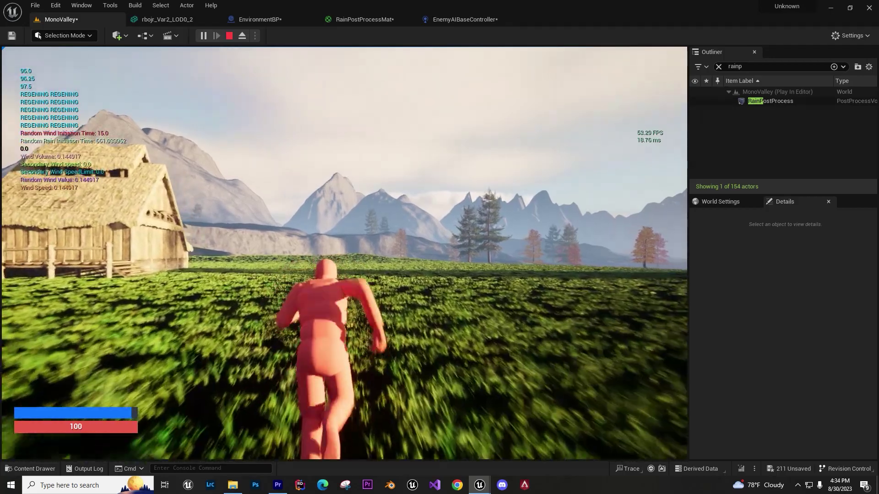
key("w")
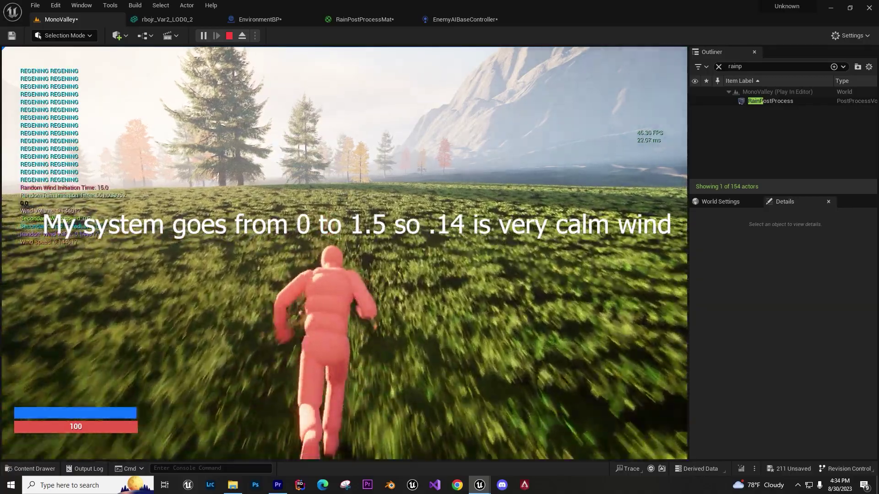
key("w")
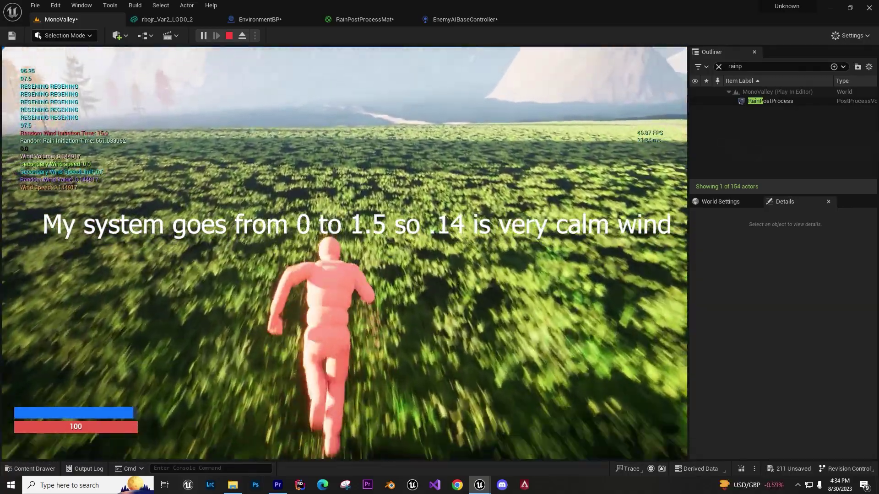
key("w")
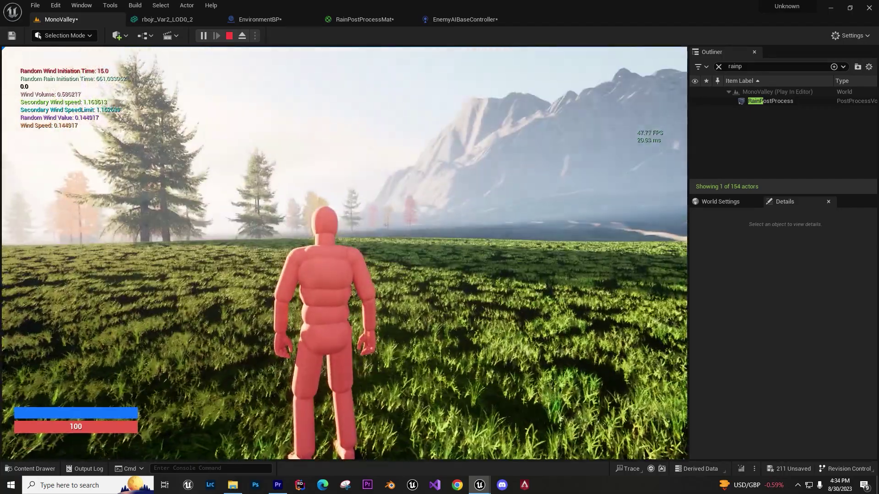
key("w")
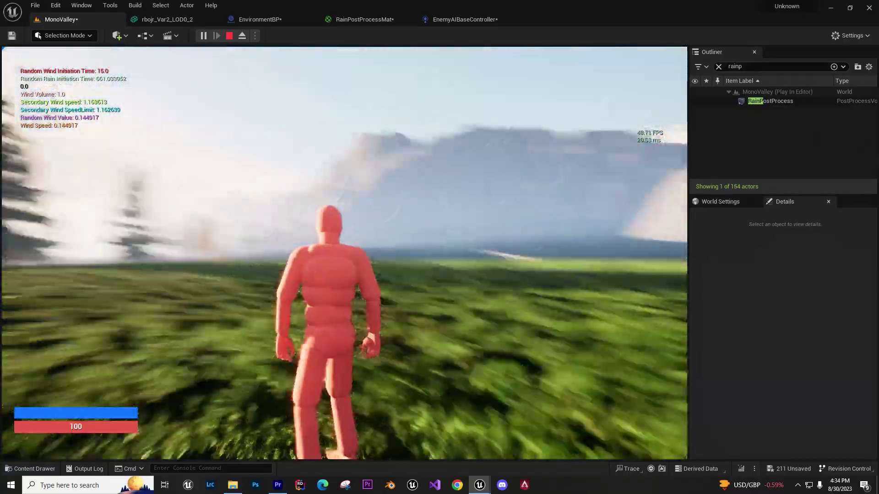
Step: Sprint through the village, jump over the rooftops back to the field, and stop the play session
key("shift+w")
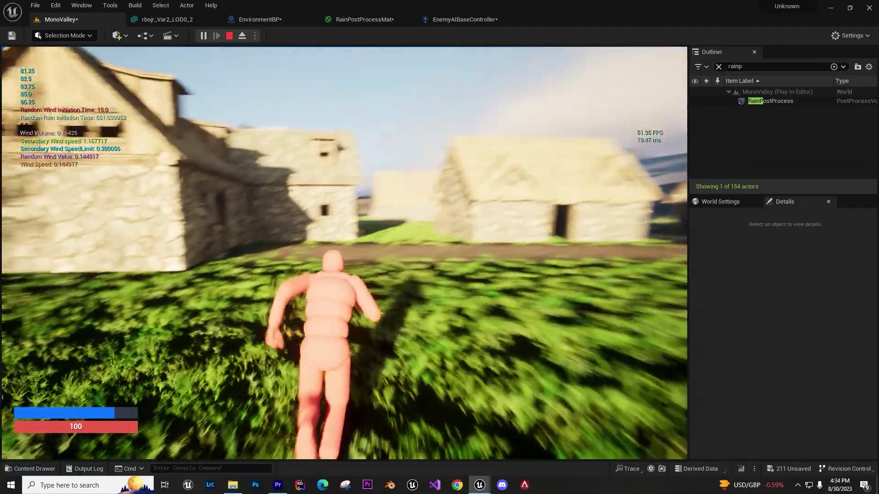
key("space")
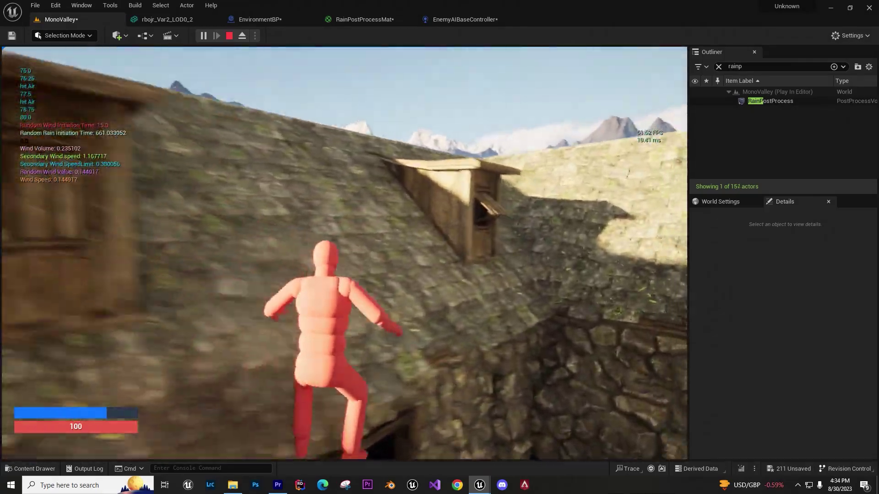
key("space")
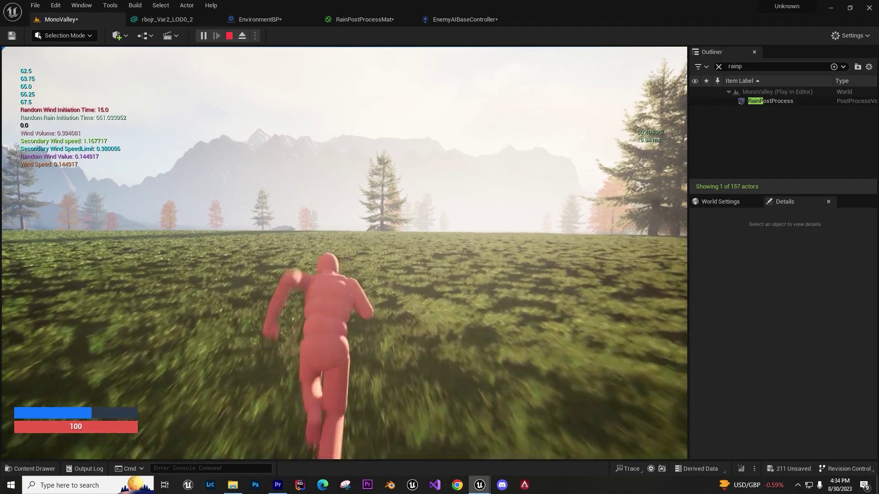
key("Escape")
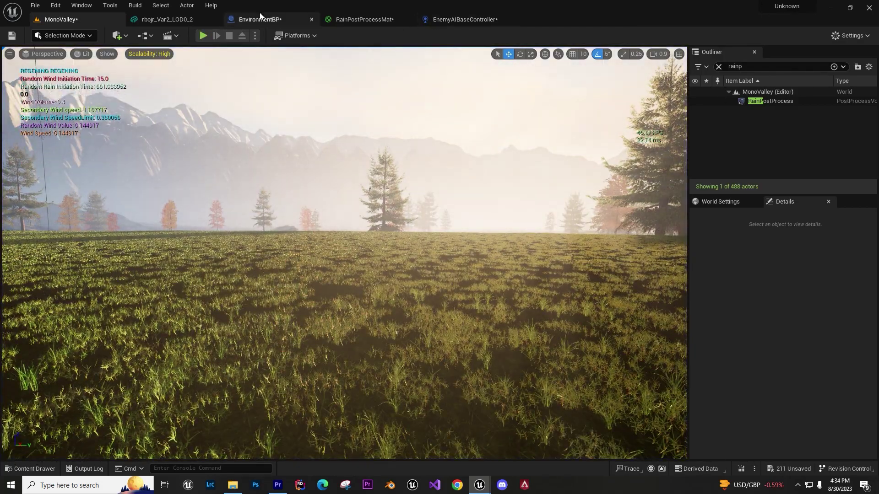
Step: In EnvironmentBP, disconnect the random float from the Random Rain Initiation Time setter, set it to 15 and compile
left_click(260, 17)
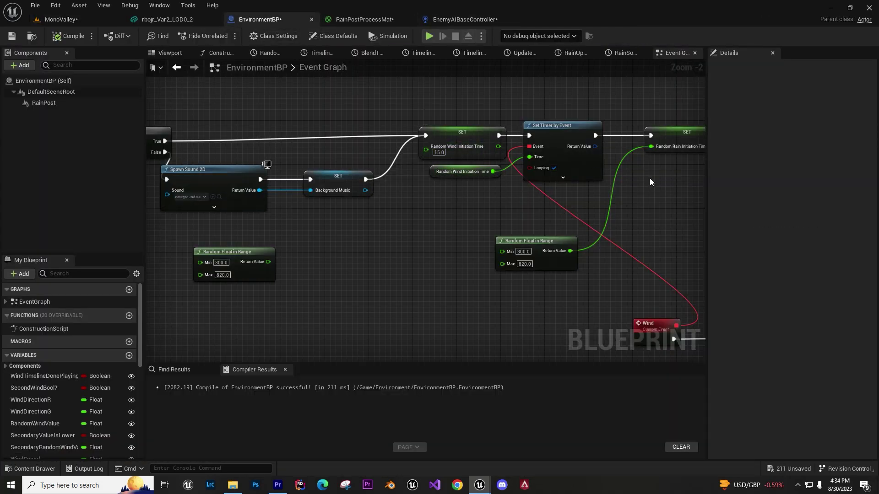
left_click(628, 155, "ctrl")
right_click_drag(576, 203, 400, 237)
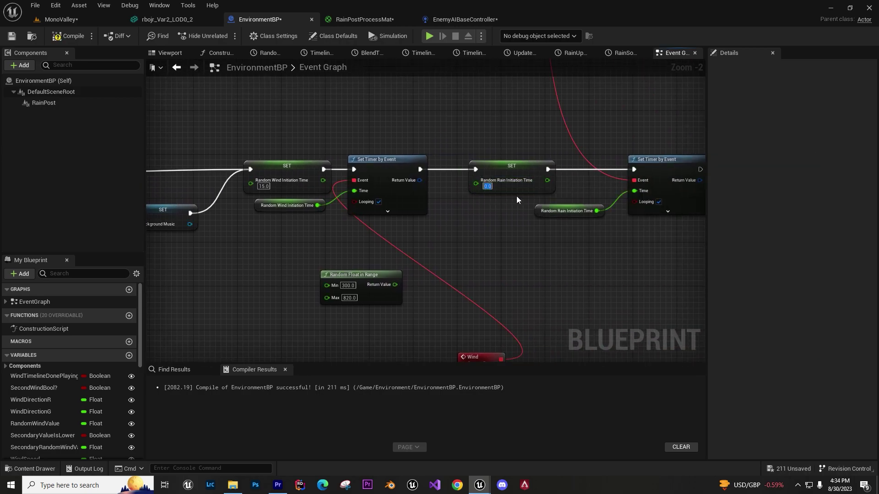
scroll(517, 196, "down", 7)
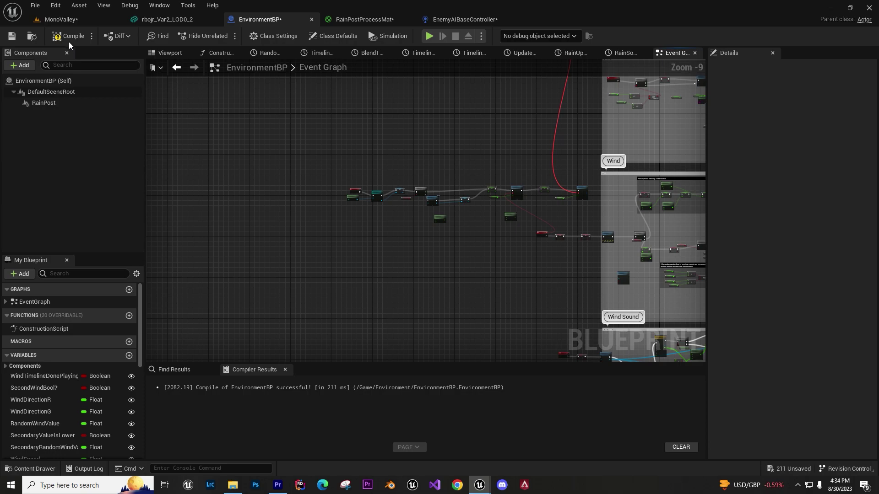
Step: Play the MonoValley level and sprint the character past the thatched hut, over its wooden porch and out to the field
left_click(98, 21)
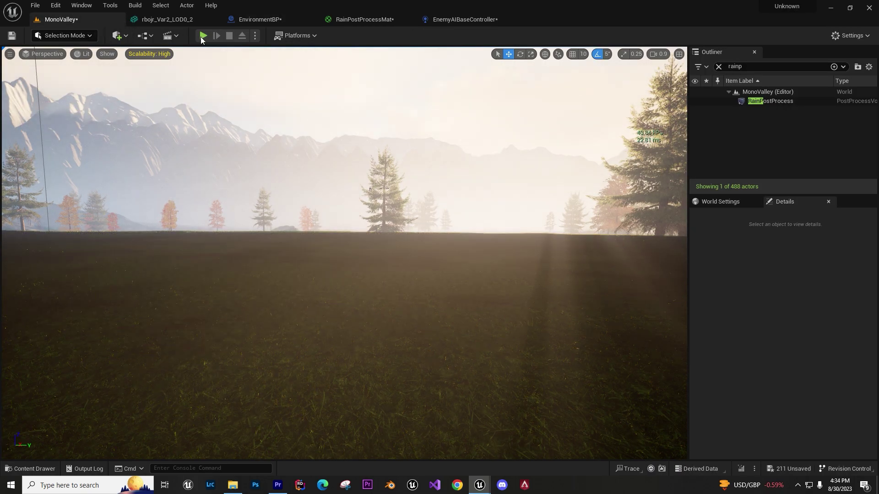
key("alt+p")
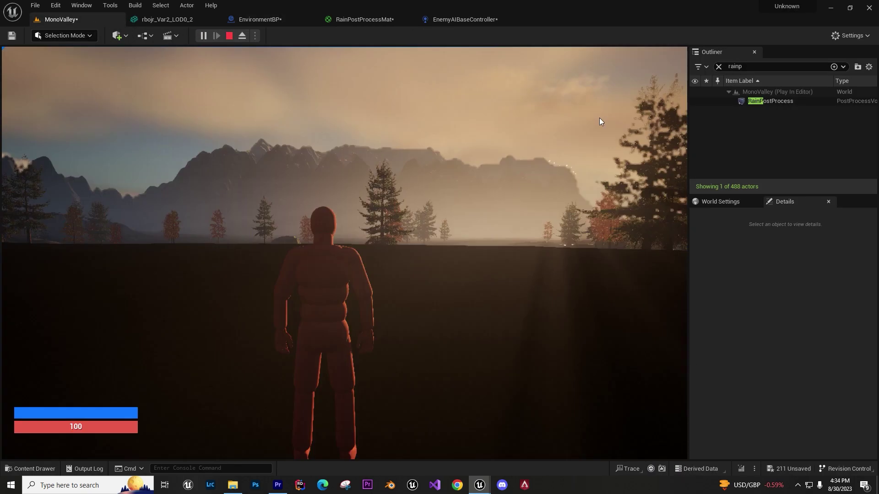
key("shift+w")
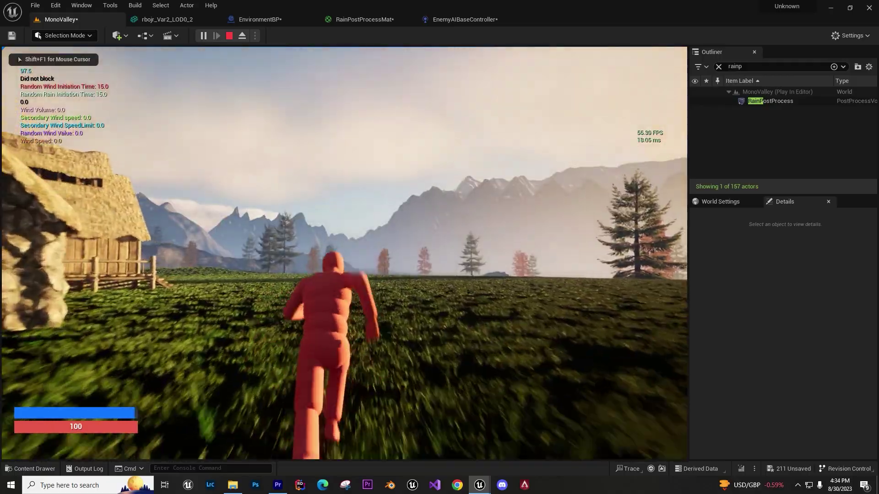
key("w")
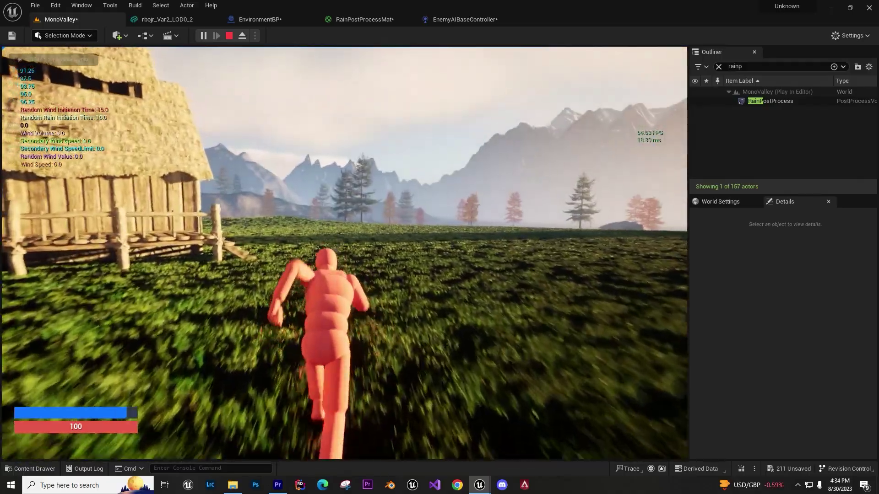
key("w")
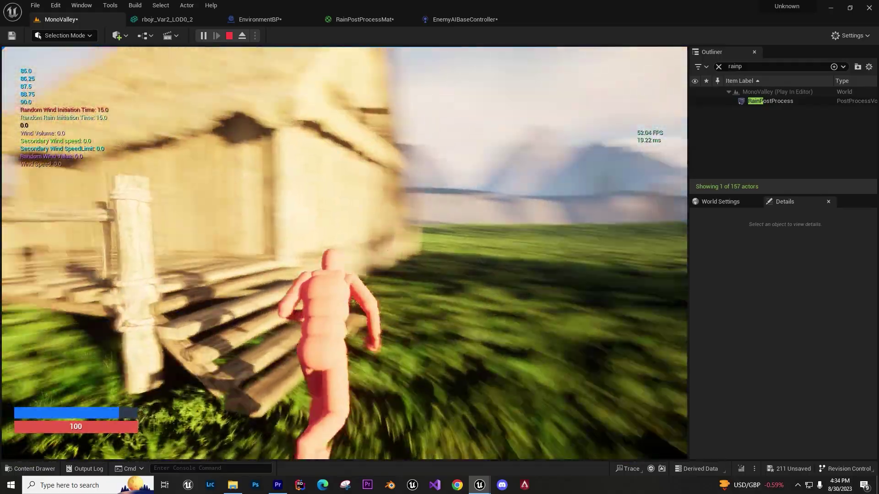
key("w")
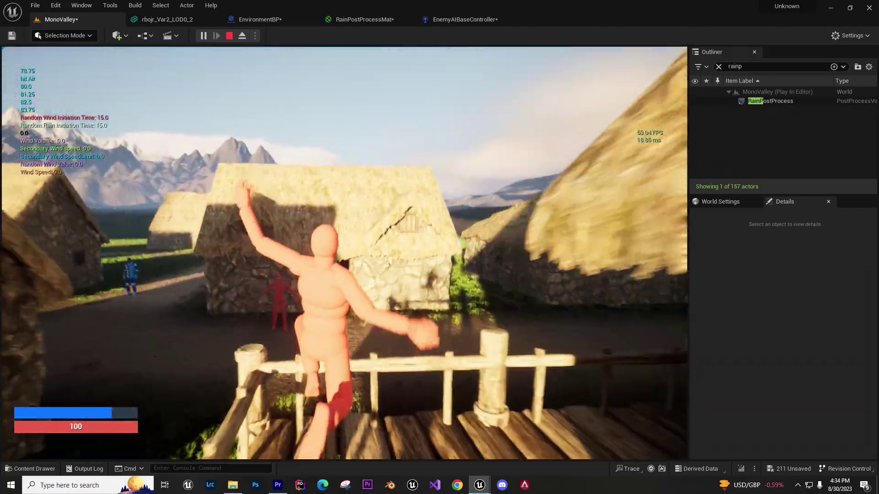
key("w")
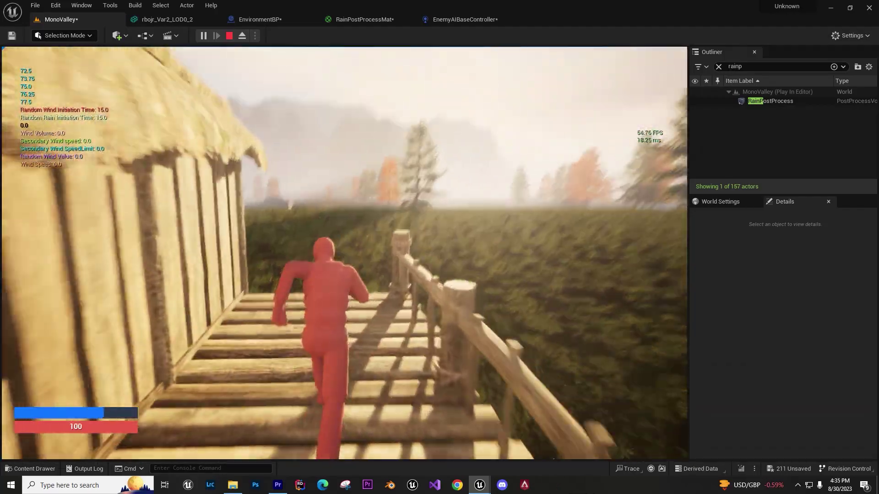
key("w")
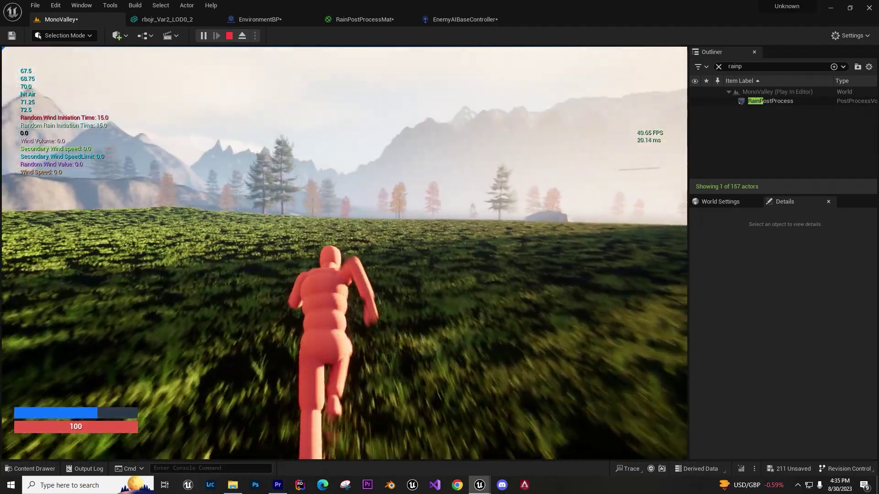
Step: Keep running across the open field and observe the rain, fog and on-screen wind values during the weather event
key("w")
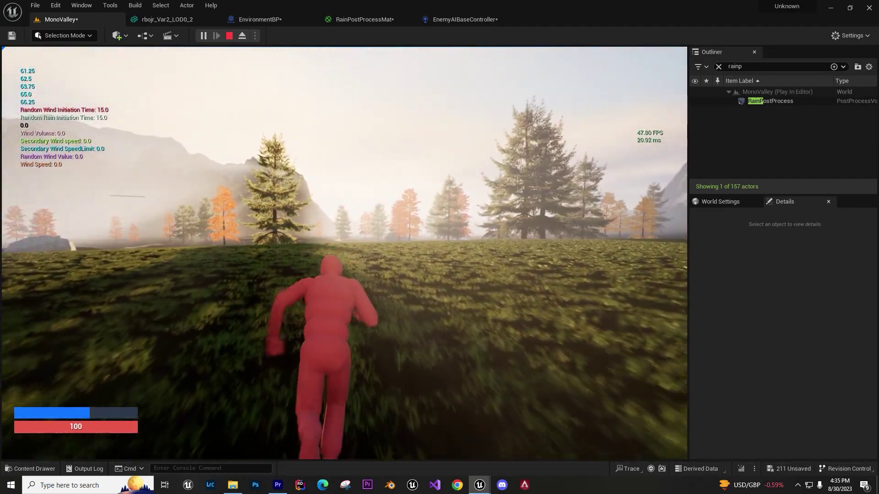
key("w")
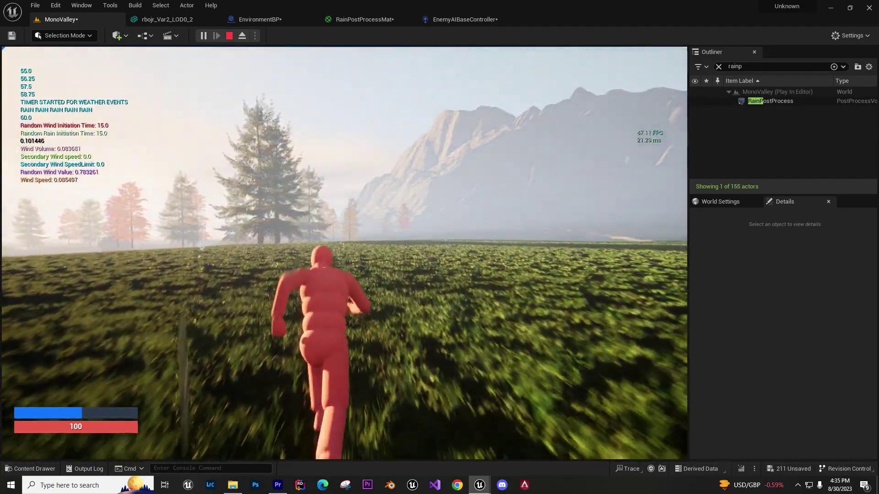
key("w")
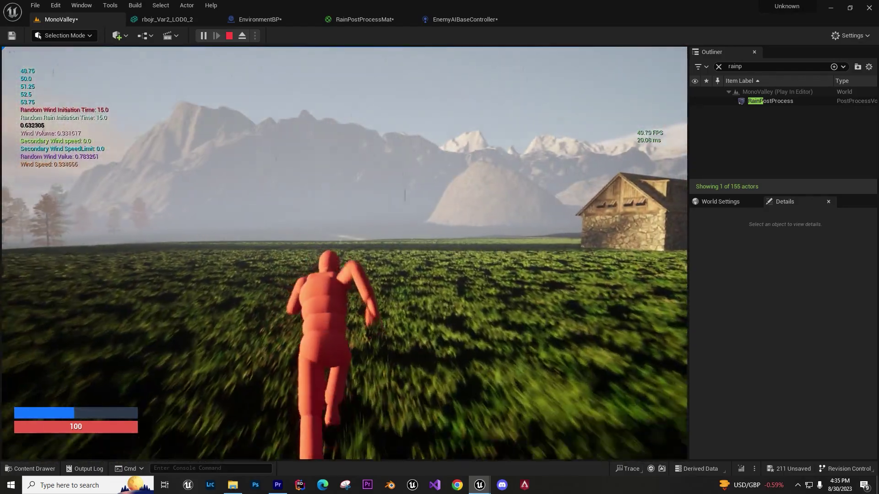
key("w")
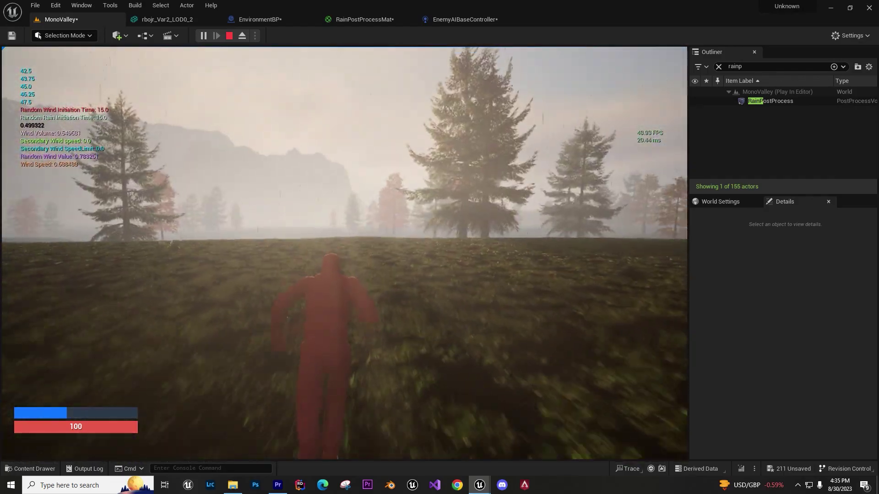
key("w")
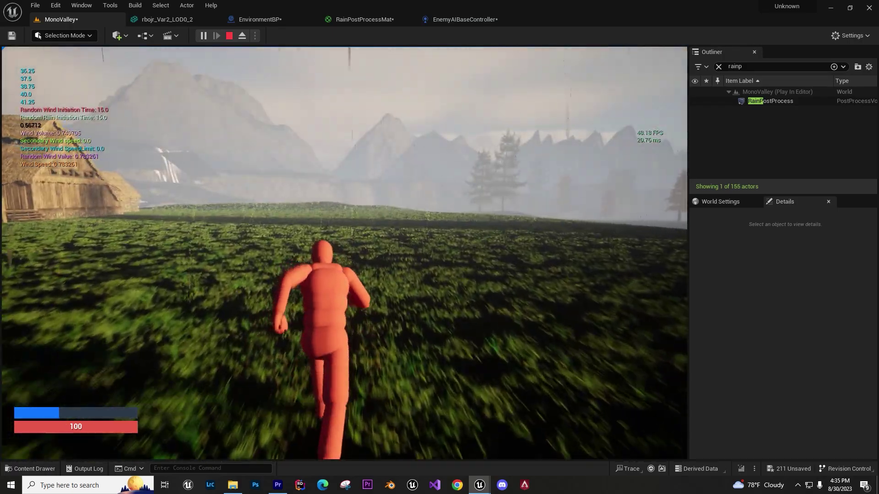
key("w")
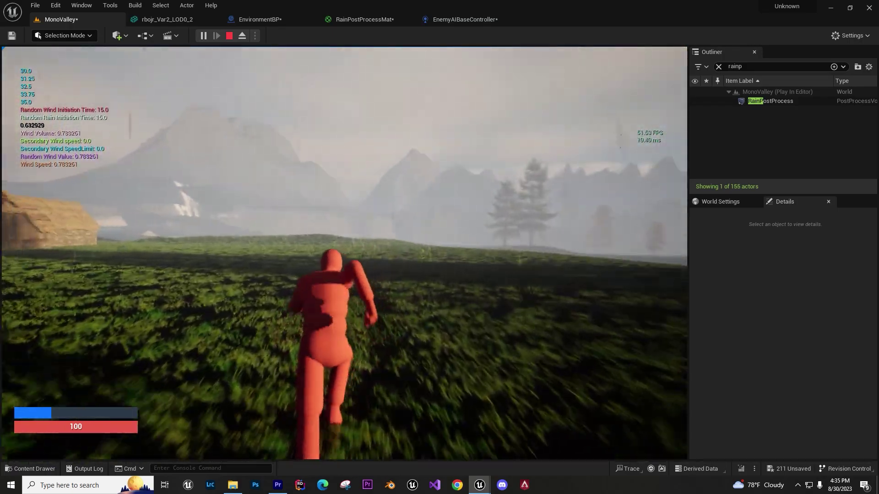
key("w")
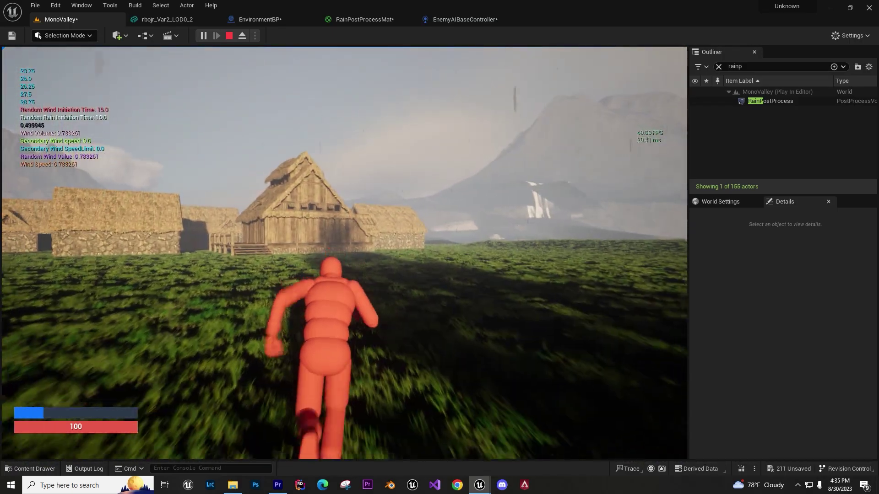
key("w")
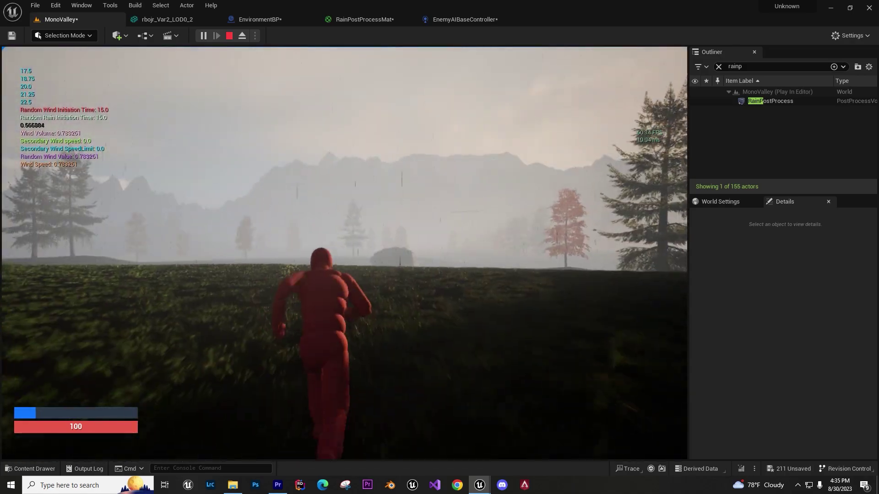
key("w")
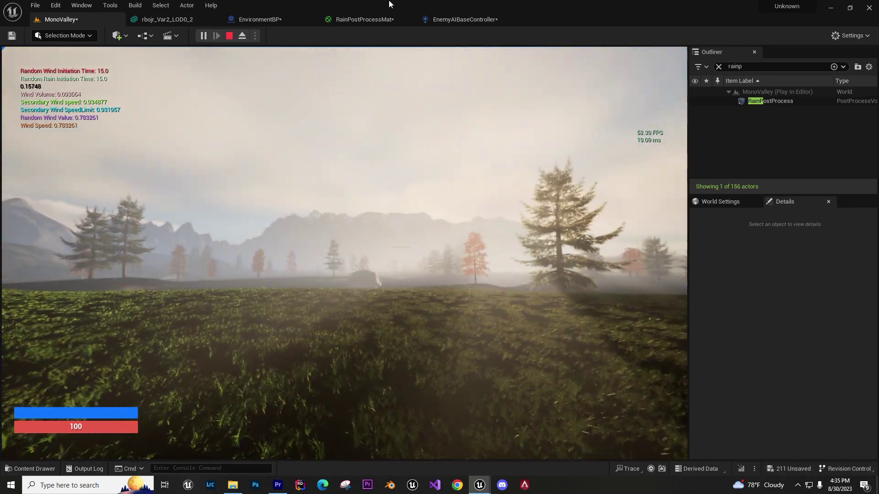
Step: Leave the play session and examine the Rain to Shine timeline and its preceding delay in the EnvironmentBP event graph
key("shift+F1")
left_click(282, 20)
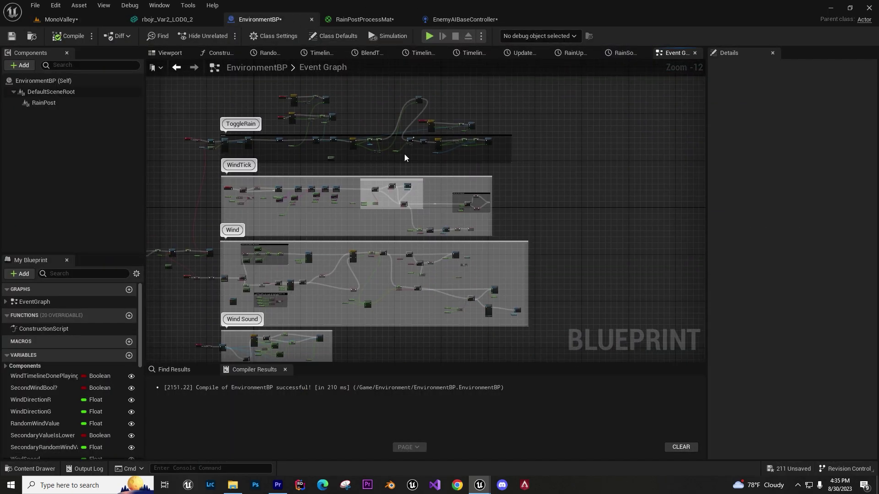
scroll(405, 158, "up", 12)
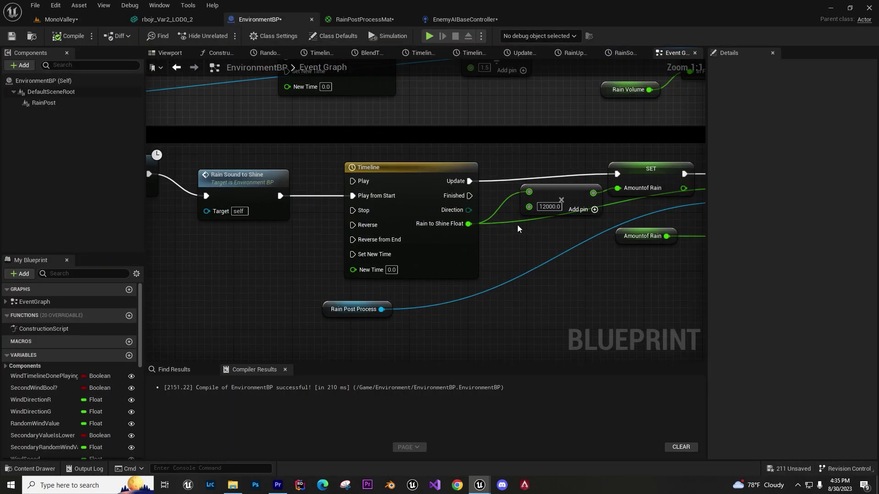
scroll(519, 225, "down", 3)
scroll(549, 219, "up", 3)
right_click_drag(573, 218, 473, 249)
right_click_drag(532, 249, 345, 240)
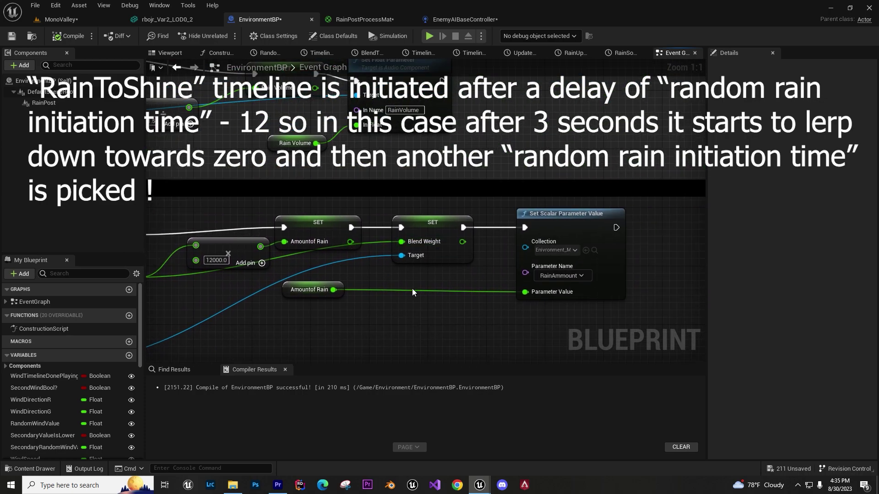
scroll(382, 221, "down", 4)
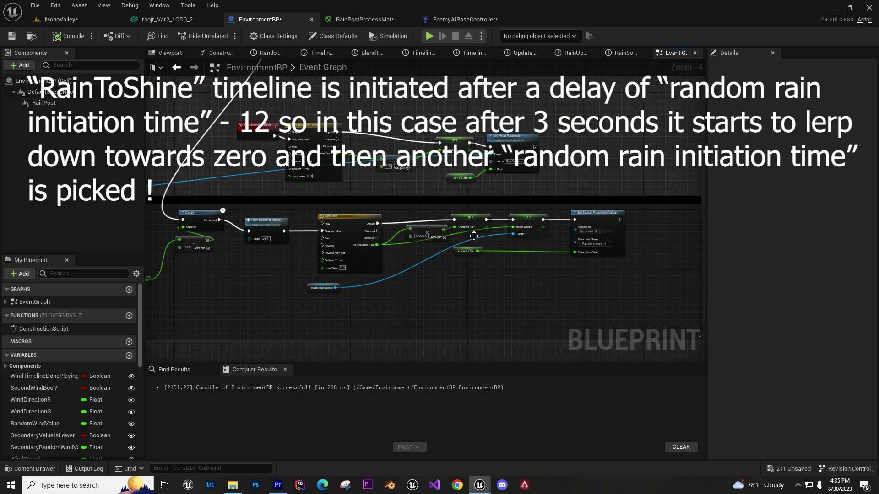
scroll(328, 244, "up", 3)
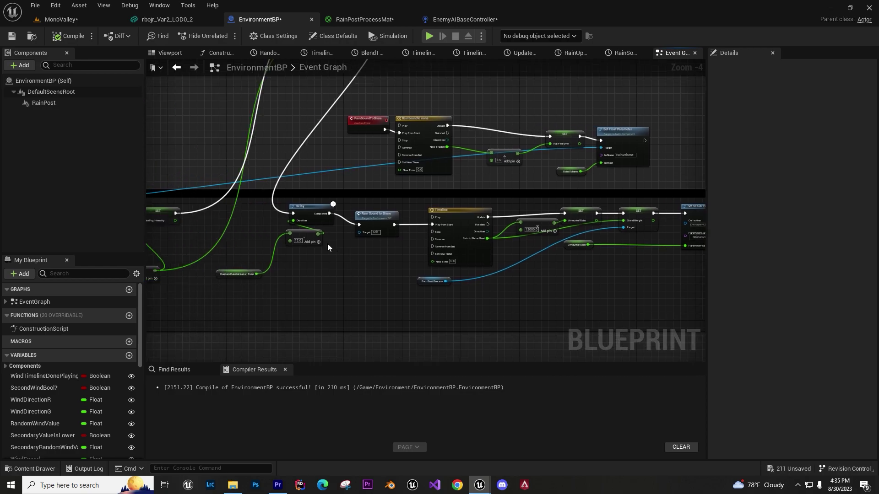
scroll(324, 255, "down", 4)
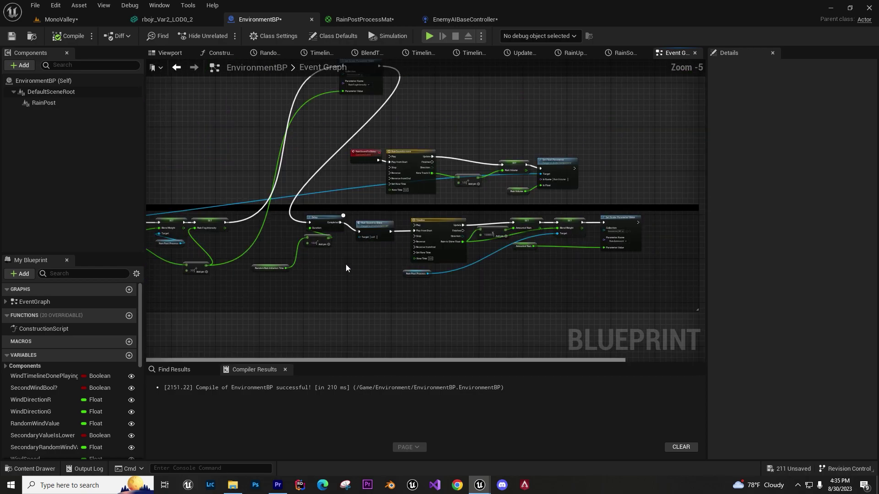
scroll(382, 229, "up", 4)
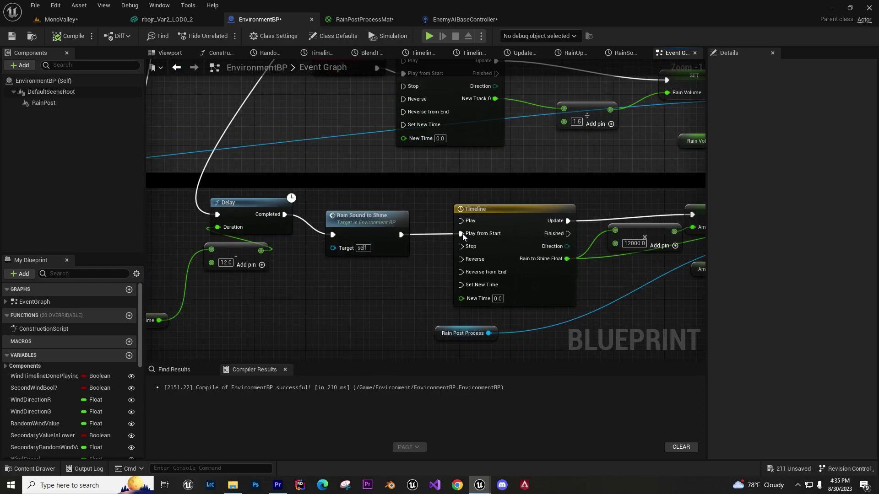
Step: Examine the ToggleRain event chain from its Is Raining setter and rain actor spawn through to the Update Rain Amount call
scroll(309, 196, "down", 5)
right_click_drag(311, 220, 614, 182)
right_click_drag(248, 204, 621, 233)
scroll(506, 206, "up", 5)
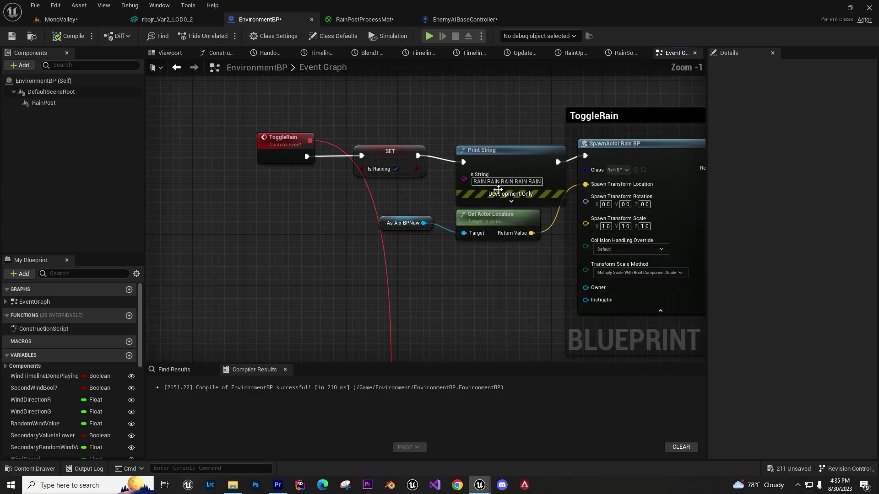
scroll(573, 282, "down", 6)
right_click_drag(573, 282, 368, 271)
scroll(526, 220, "up", 5)
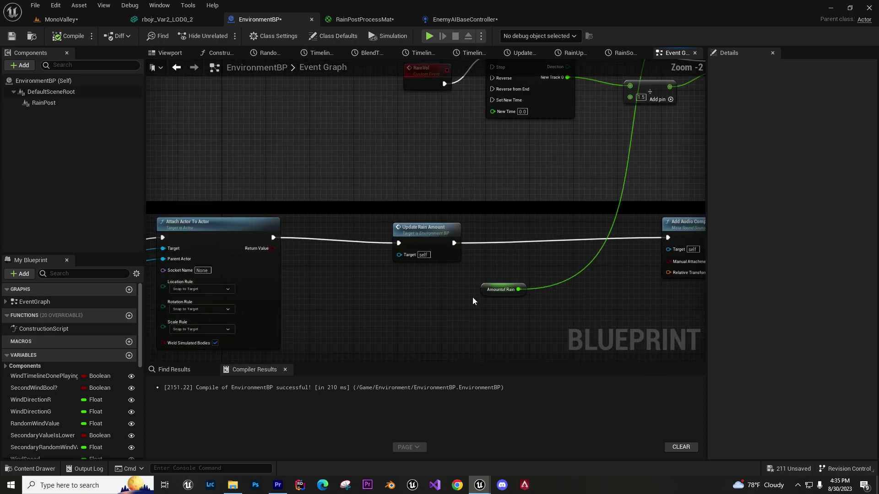
right_click_drag(474, 298, 465, 211)
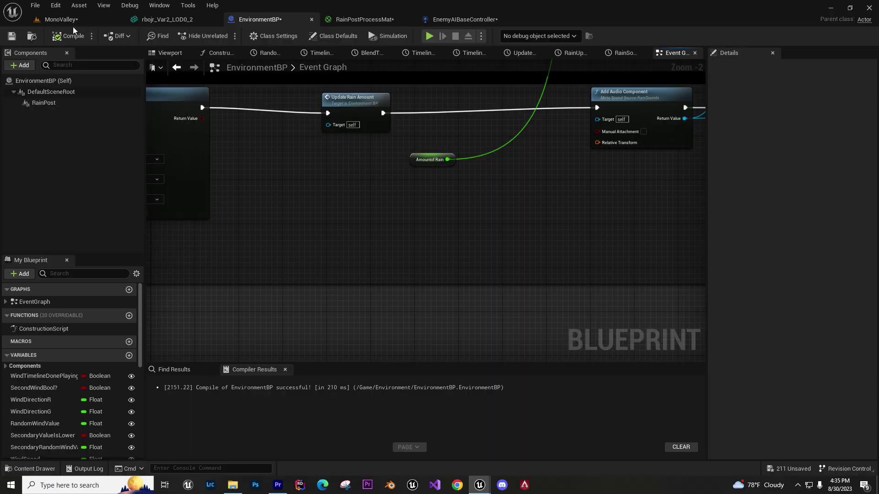
Step: Return to the MonoValley level and inspect the grass close up from a low viewpoint near the village houses
left_click(88, 24)
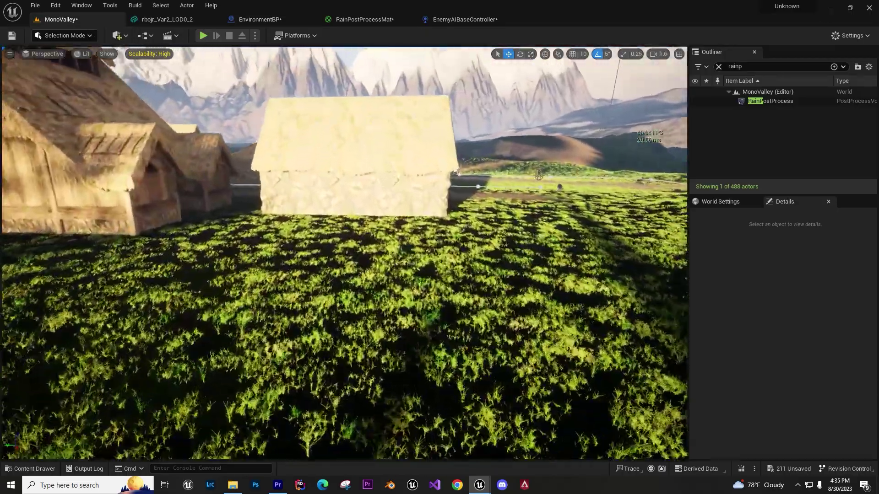
key("w")
scroll(345, 248, "down", 2)
right_click_drag(344, 252, 421, 243)
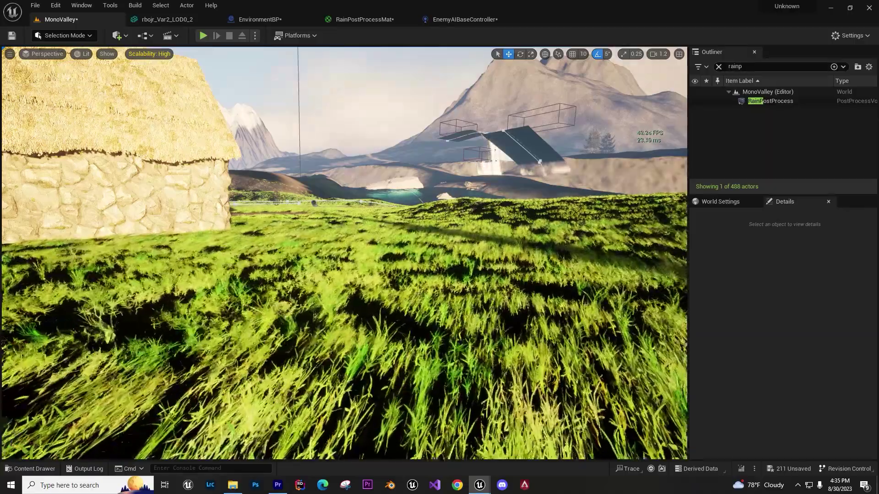
mouse_move(128, 222)
right_mouse_down()
mouse_move(20, 222)
mouse_move(130, 222)
mouse_move(128, 215)
mouse_move(131, 224)
mouse_move(121, 224)
right_mouse_up()
scroll(23, 222, "down", 3)
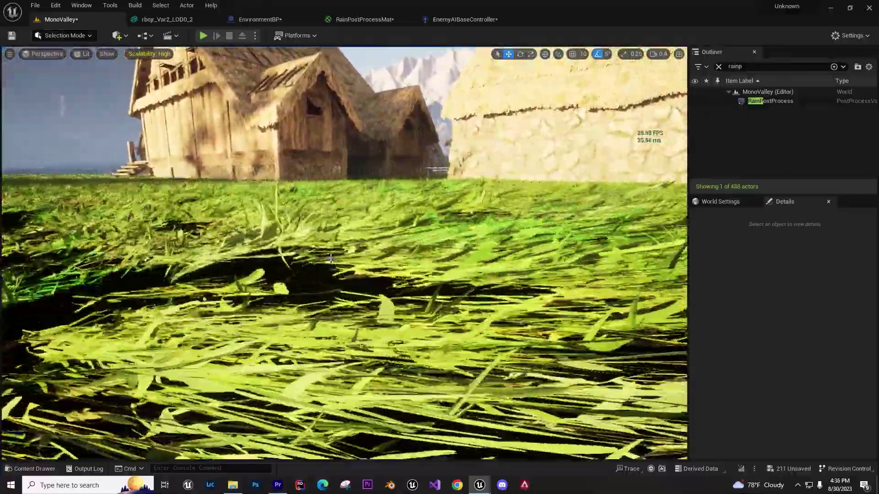
Step: Adjust the sun's direction to brighten the level's lighting, and view the grass across the open field
key("ctrl+l")
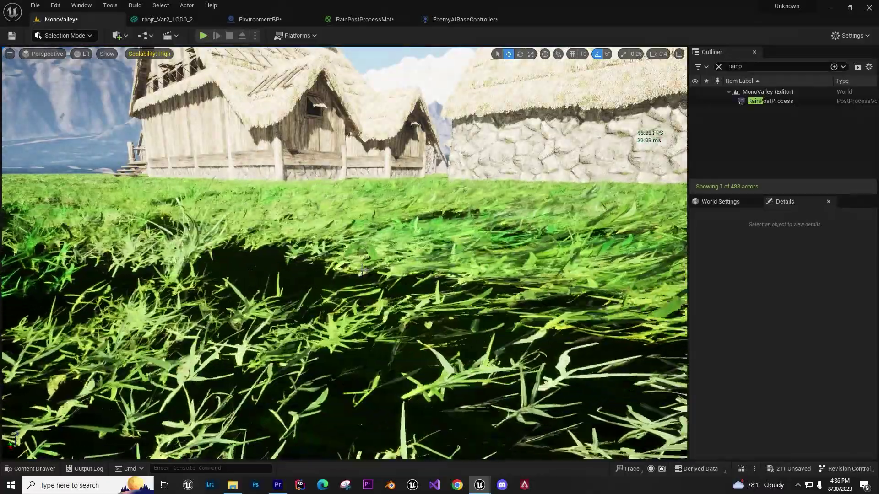
key("w")
mouse_move(362, 271)
right_mouse_down()
mouse_move(151, 279)
mouse_move(249, 262)
mouse_move(362, 272)
right_mouse_up()
scroll(362, 270, "up", 2)
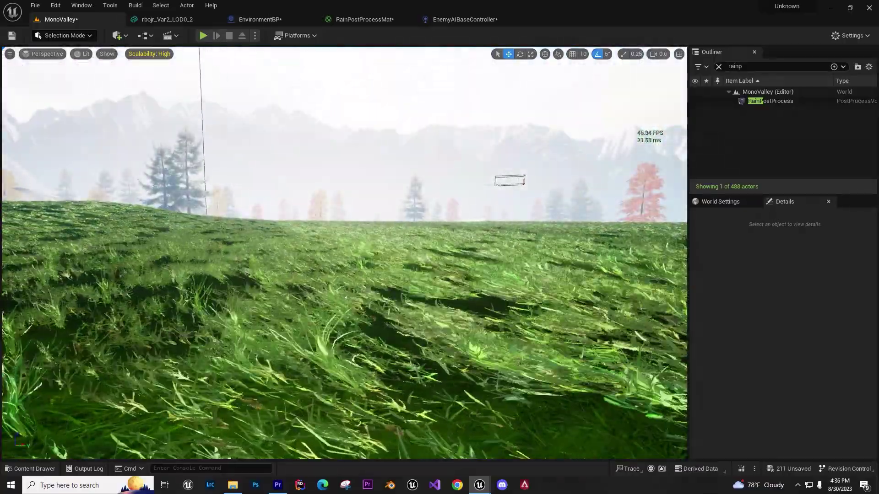